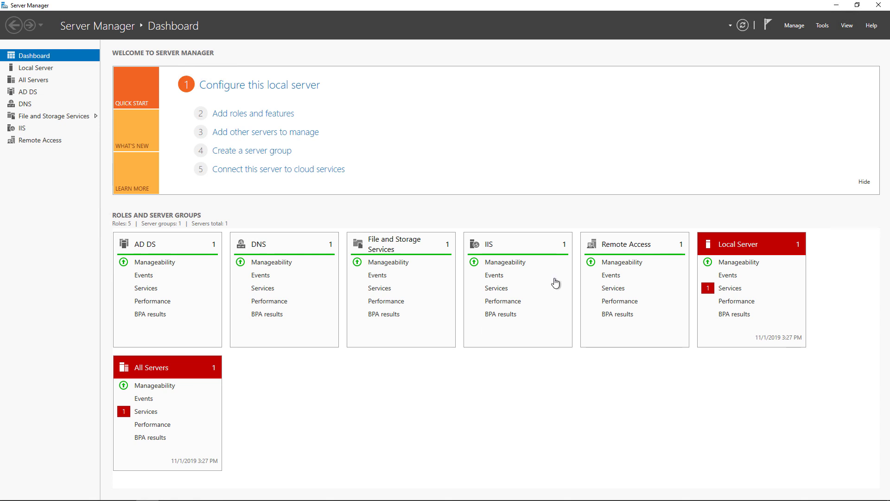
- Open the Tools menu in Server Manager's top menu bar
click(824, 27)
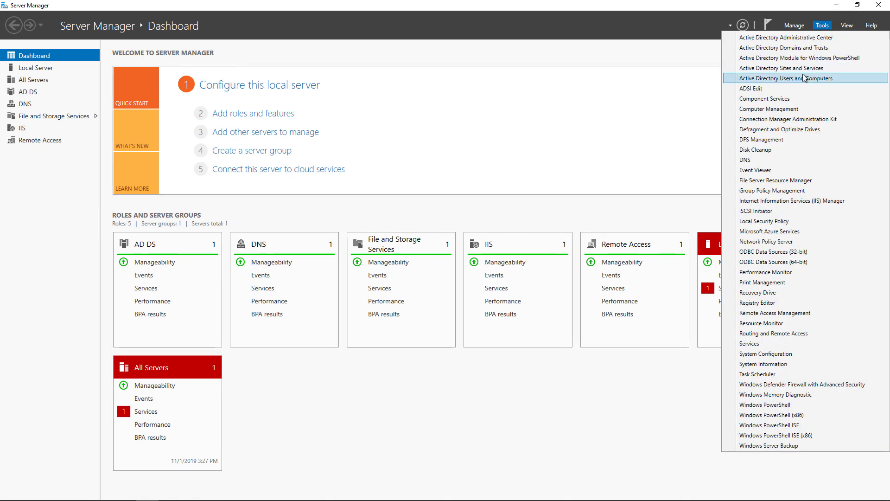
- Launch Active Directory Users and Computers and bring up the New menu for the Users container
click(786, 78)
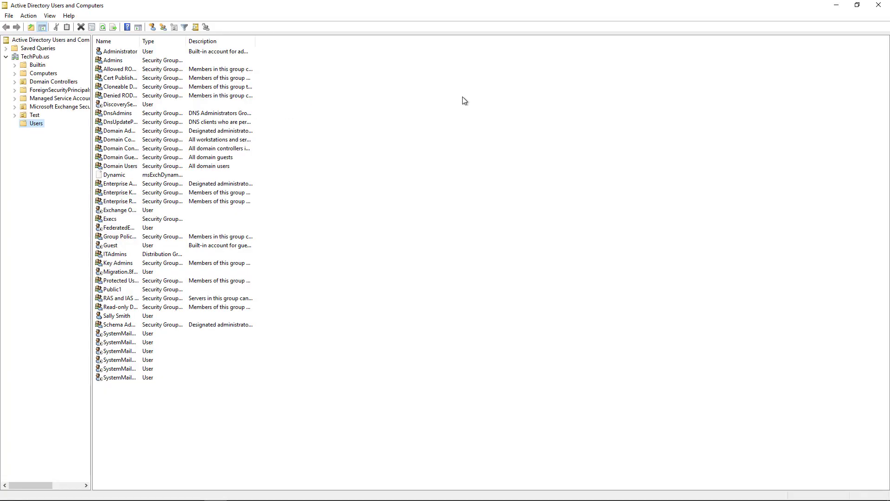
right_click(37, 128)
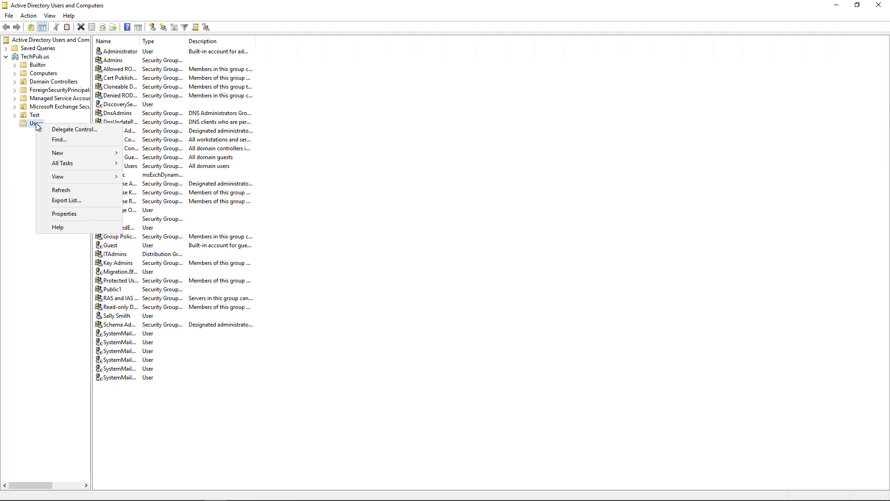
mouse_move(61, 152)
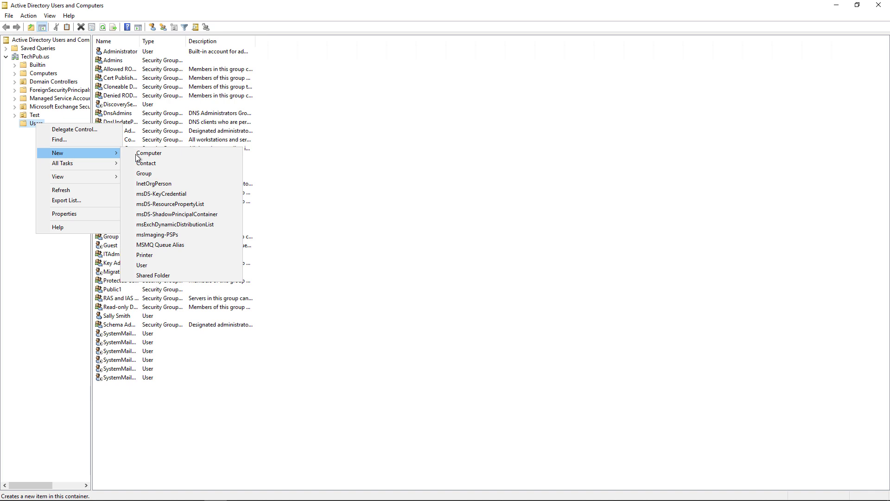
- Start a new group in Users named Accounting as a Security group
click(152, 174)
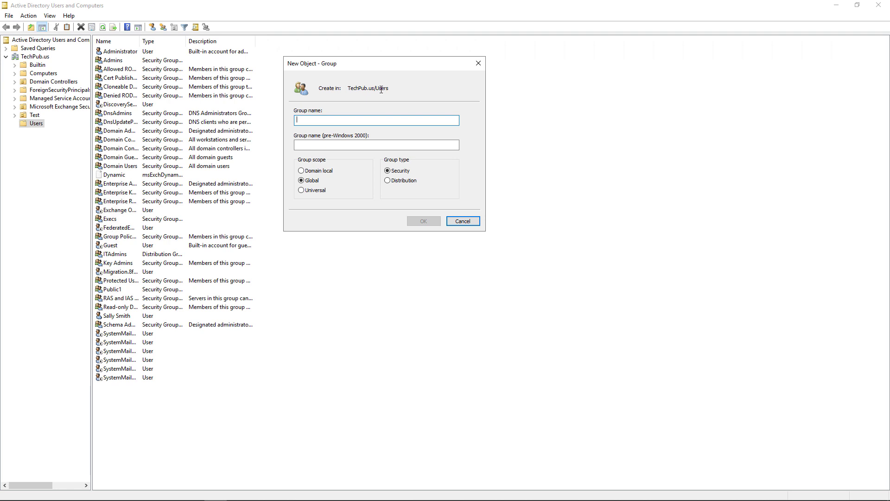
text(Accounting)
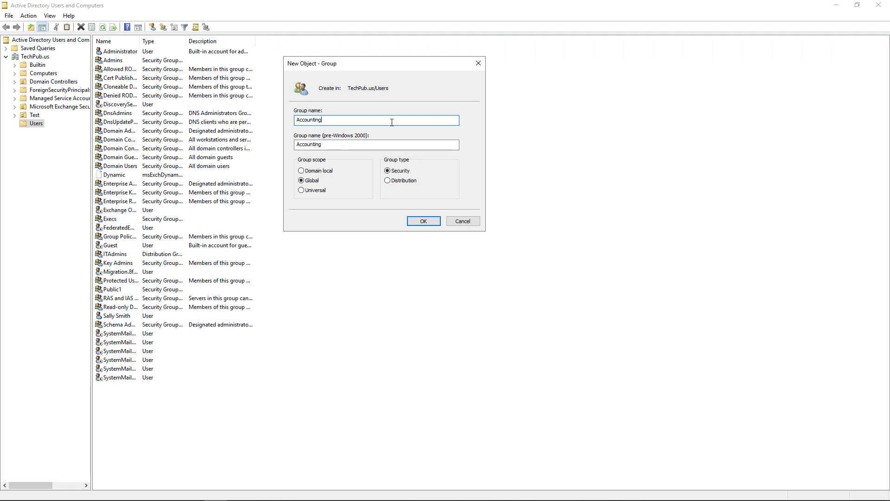
click(327, 172)
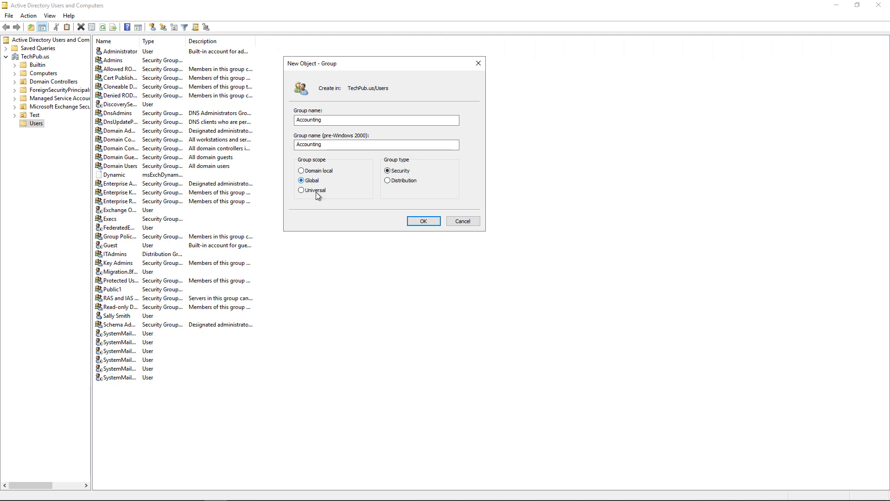
click(318, 193)
click(311, 181)
click(402, 172)
- Create the Accounting group and open its properties on the Members tab
click(424, 221)
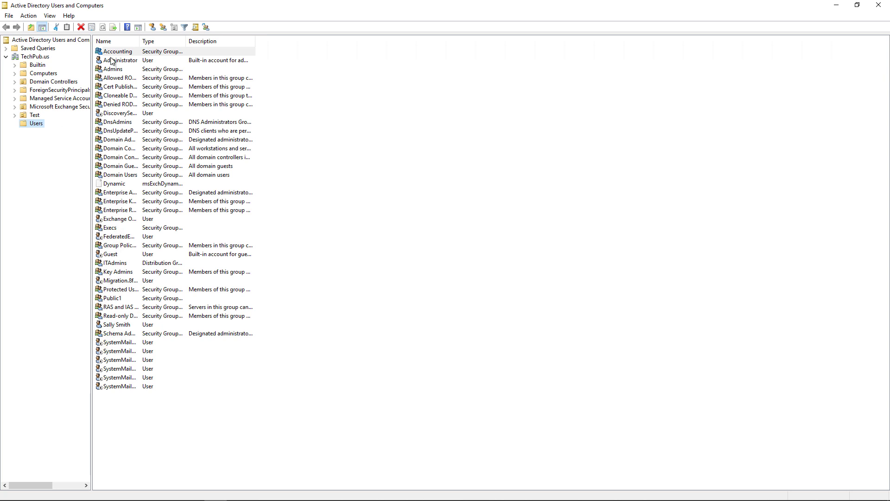
click(113, 54)
double_click(113, 54)
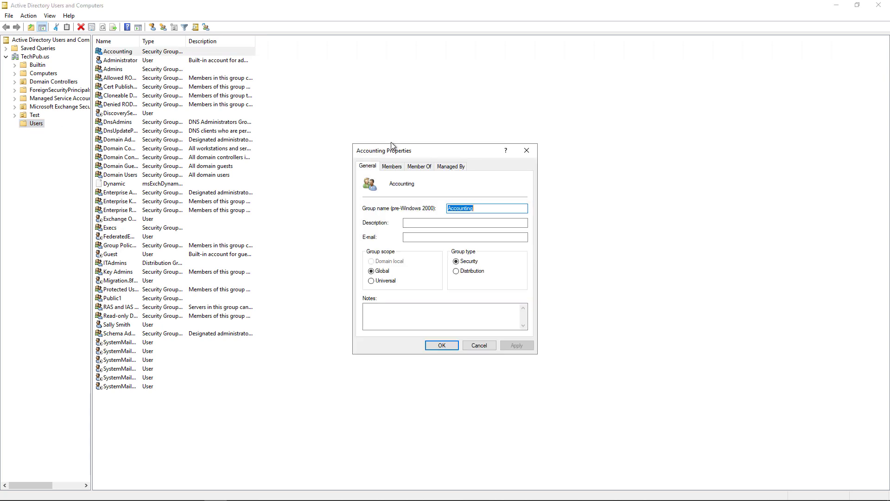
drag(407, 151, 415, 85)
click(400, 97)
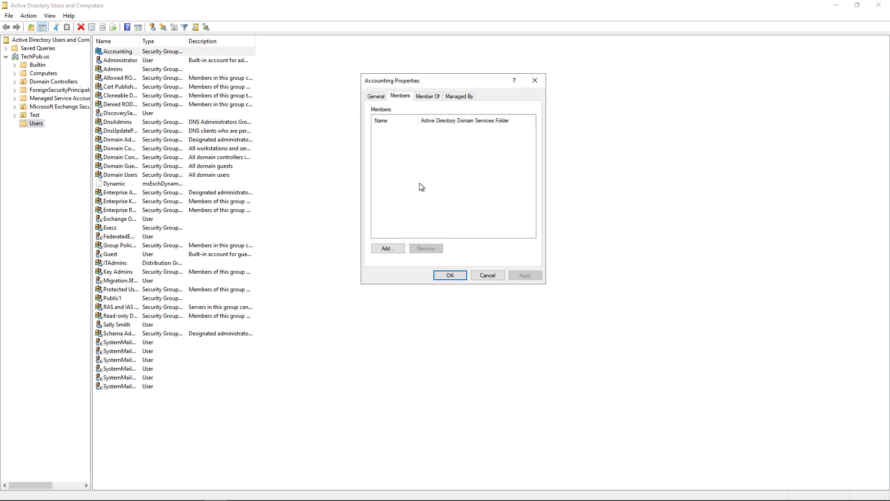
- Add a domain user account as a member of Accounting
click(388, 247)
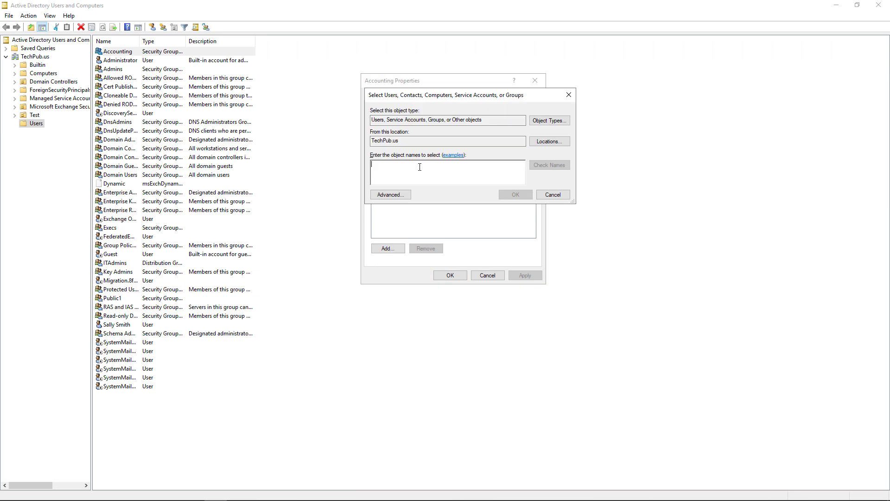
text(sally)
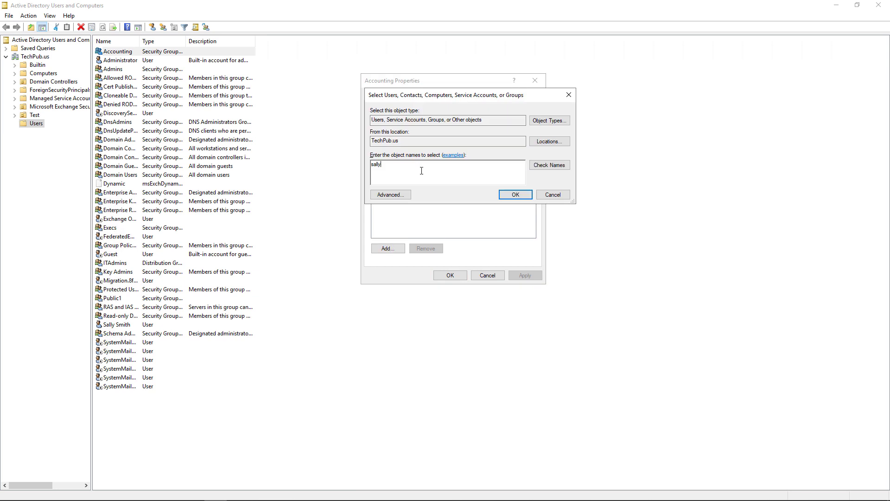
click(538, 166)
click(515, 194)
- Add Administrator as a member too and save the group's membership
click(387, 248)
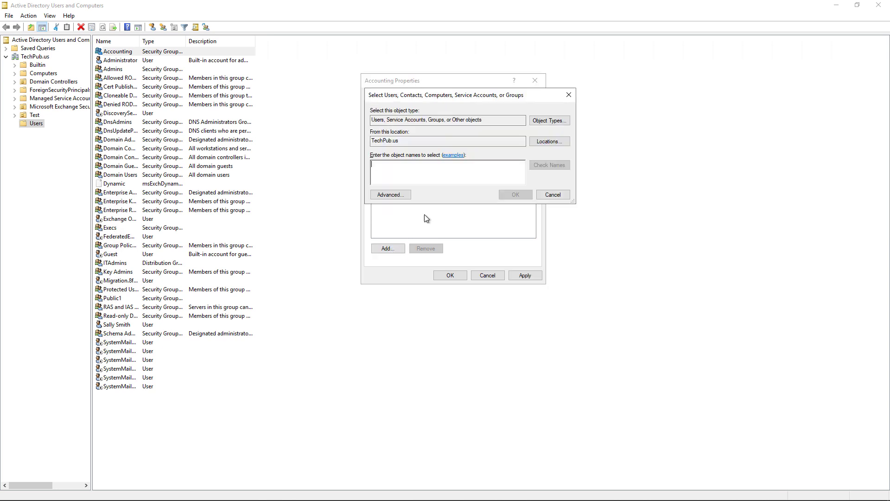
text(ator (Administrat)
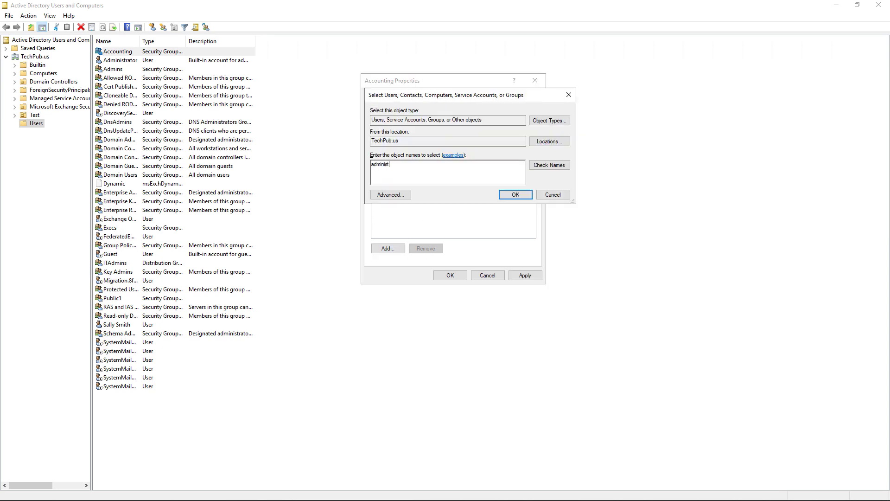
text(or)
click(532, 165)
click(512, 194)
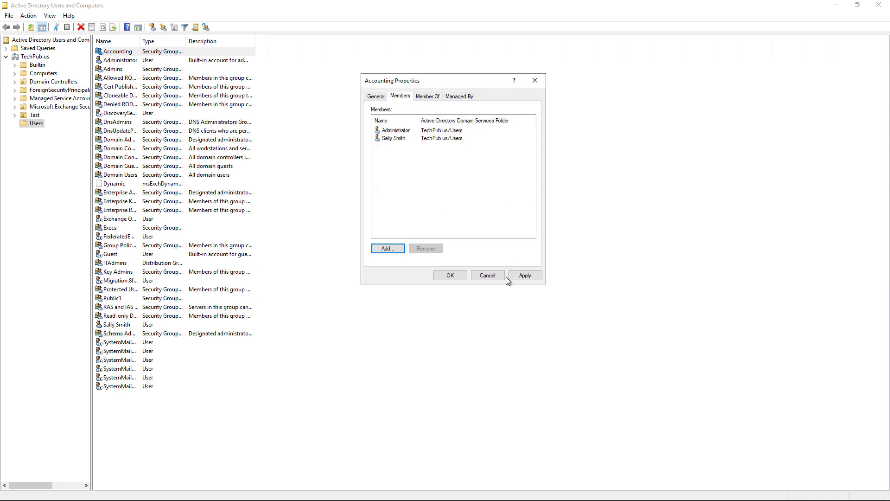
click(520, 274)
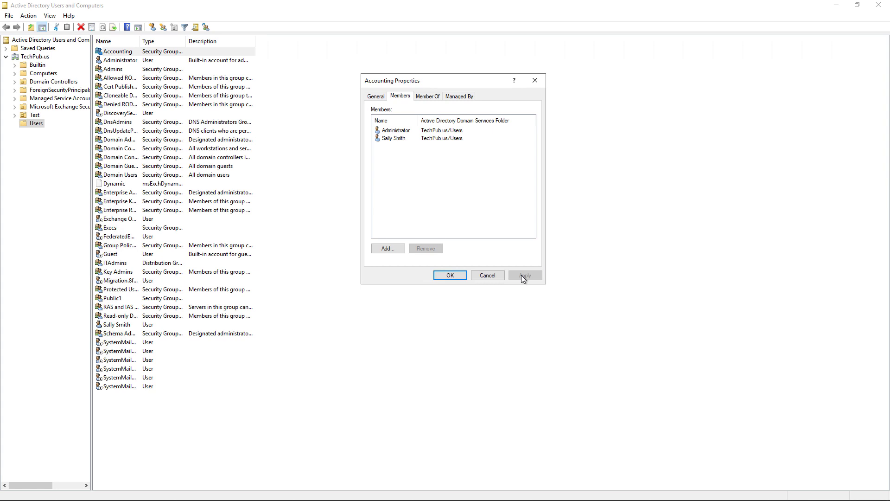
click(438, 277)
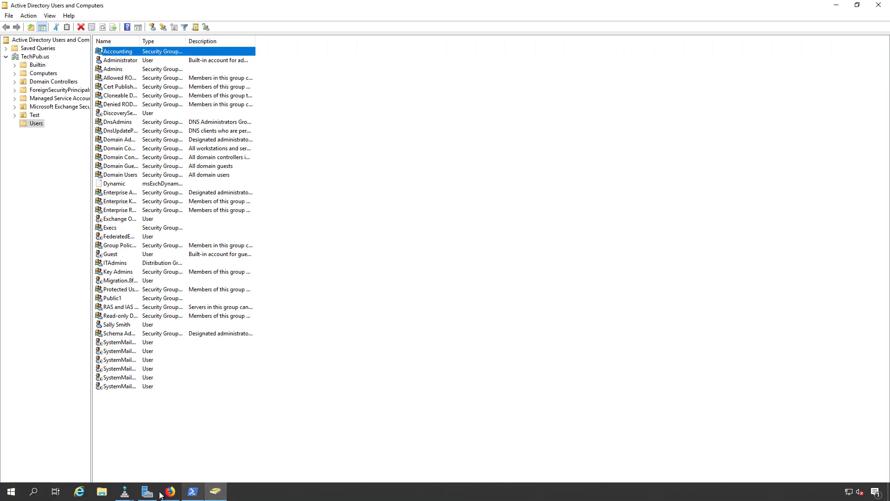
- Open Local Disk (C:) from This PC in File Explorer
click(102, 492)
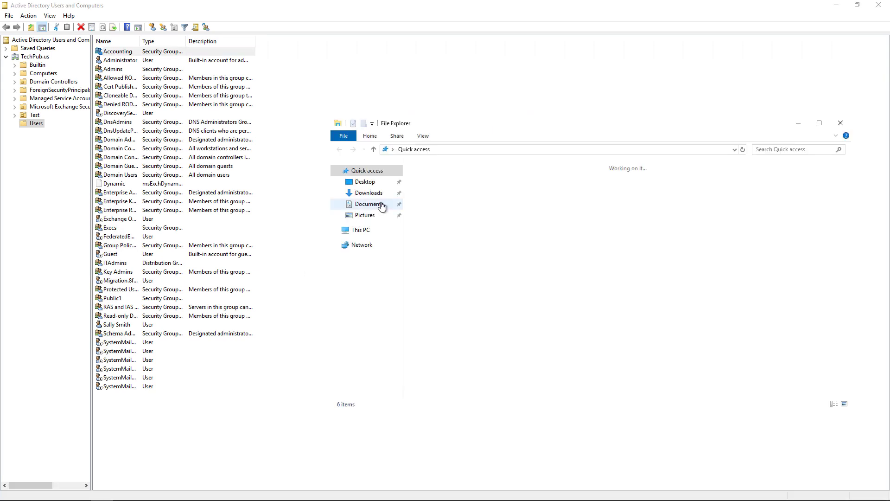
click(394, 231)
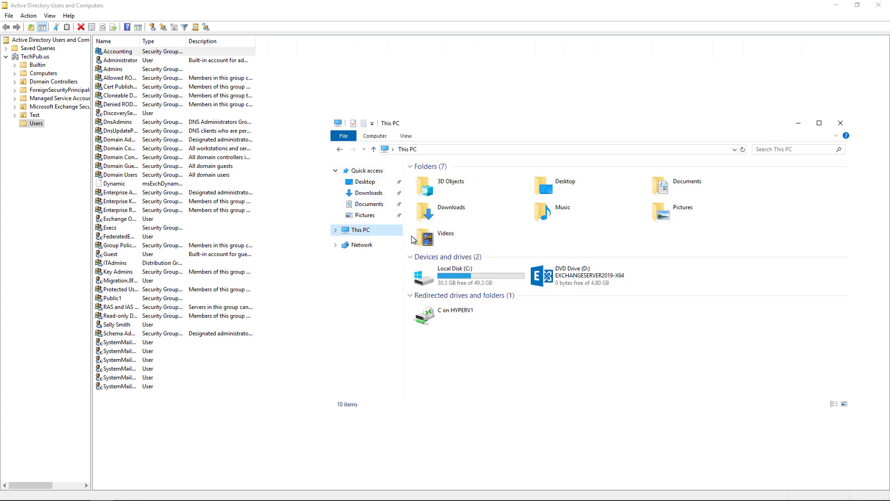
double_click(470, 273)
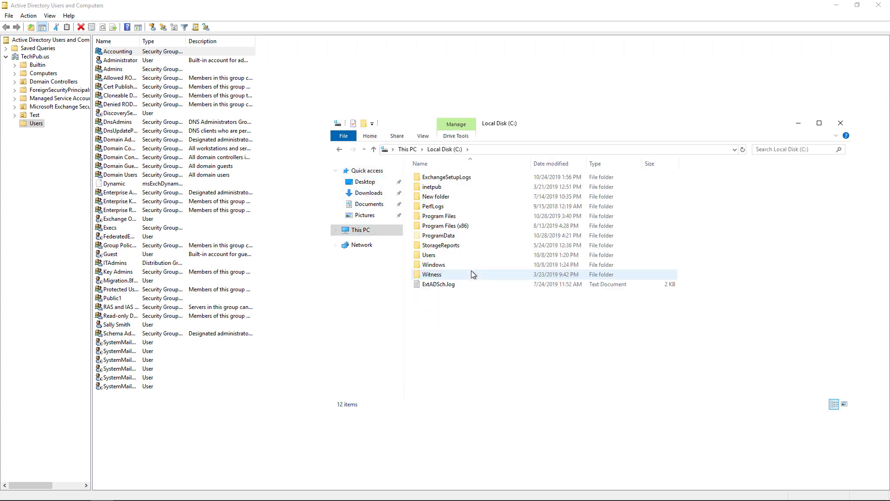
- Create a new folder named Shared on C: and bring up its context menu
right_click(452, 302)
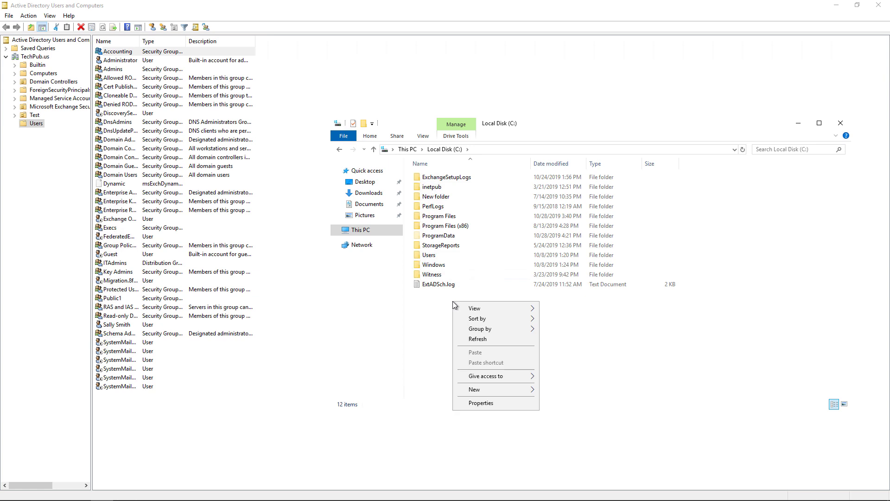
mouse_move(517, 390)
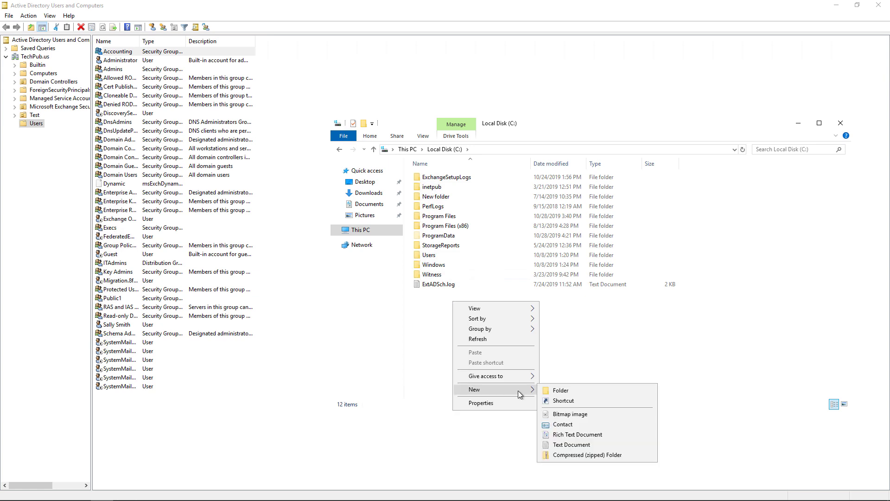
click(564, 390)
text(Shared)
key(Return)
right_click(437, 296)
- Open the Shared folder's Security tab and start editing its permissions
click(467, 452)
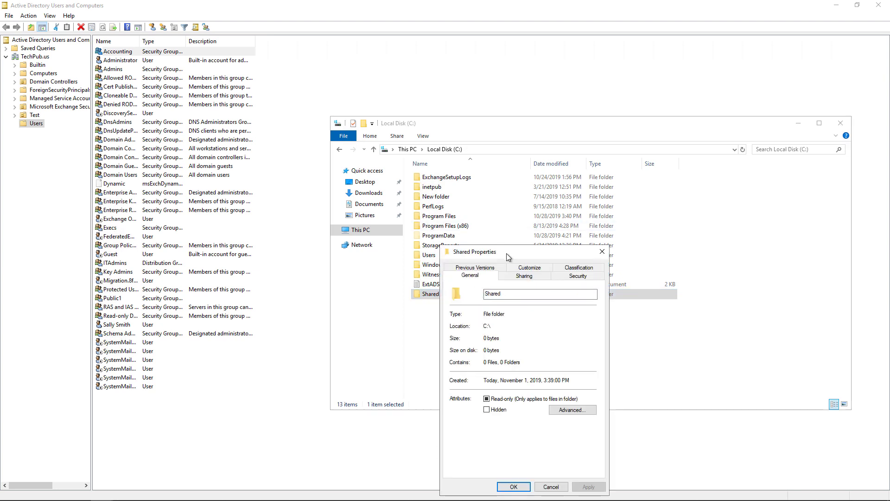
drag(507, 254, 455, 77)
click(516, 103)
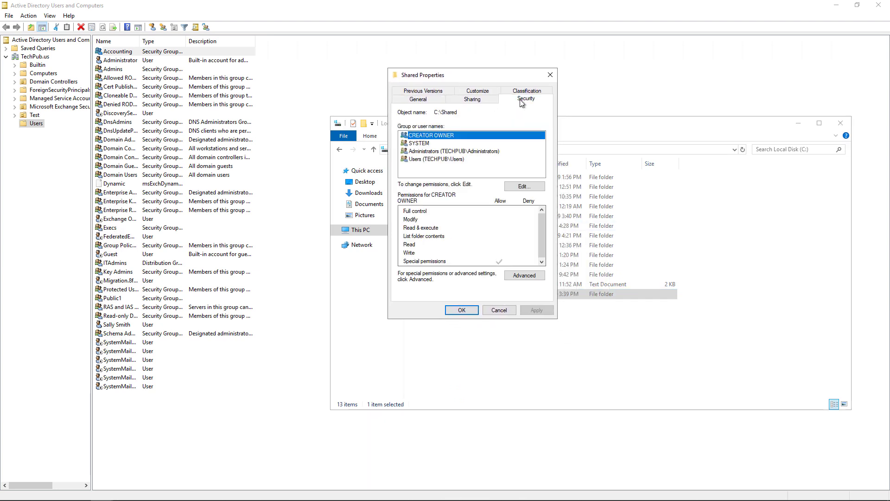
click(515, 186)
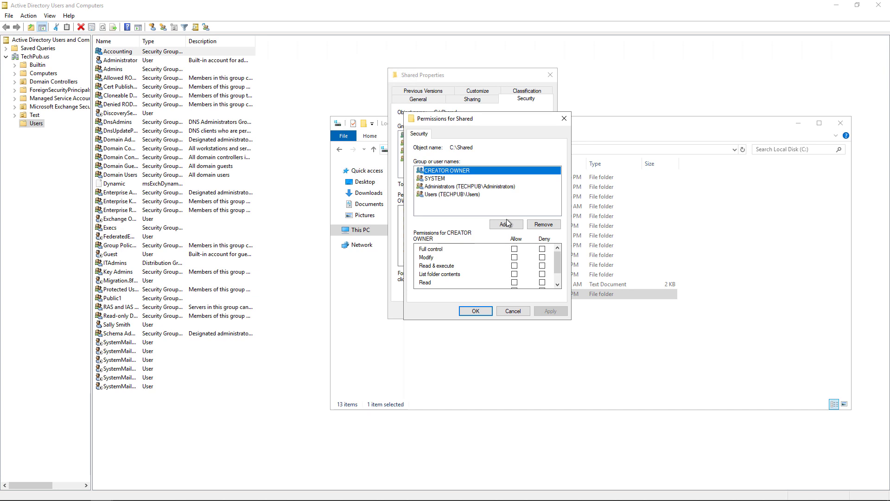
- Add the Accounting group to C:\Shared's NTFS permissions list
drag(505, 119, 485, 73)
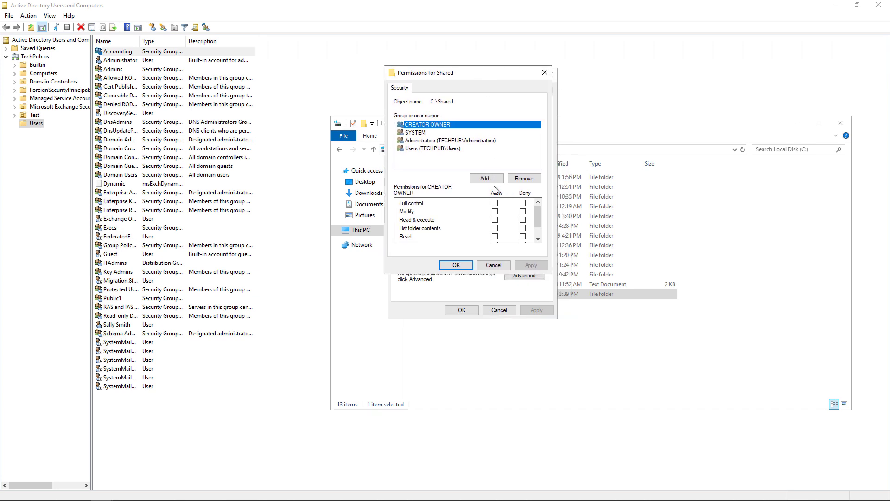
click(487, 179)
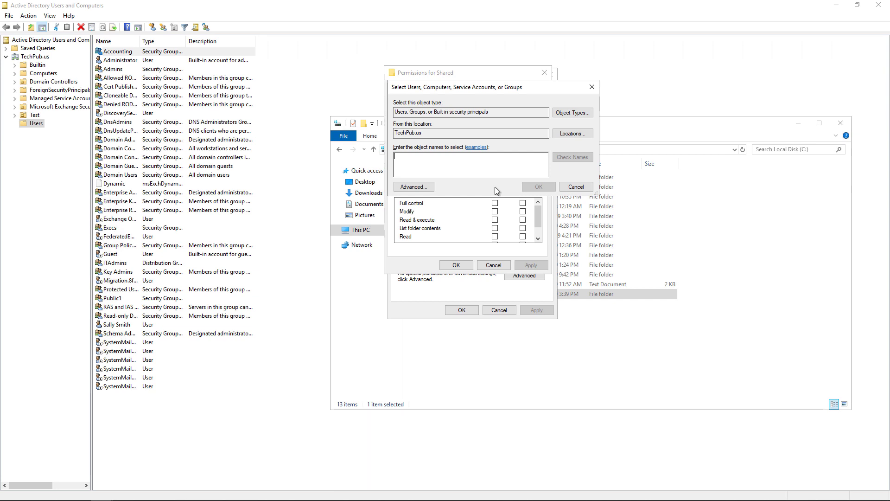
text(acc)
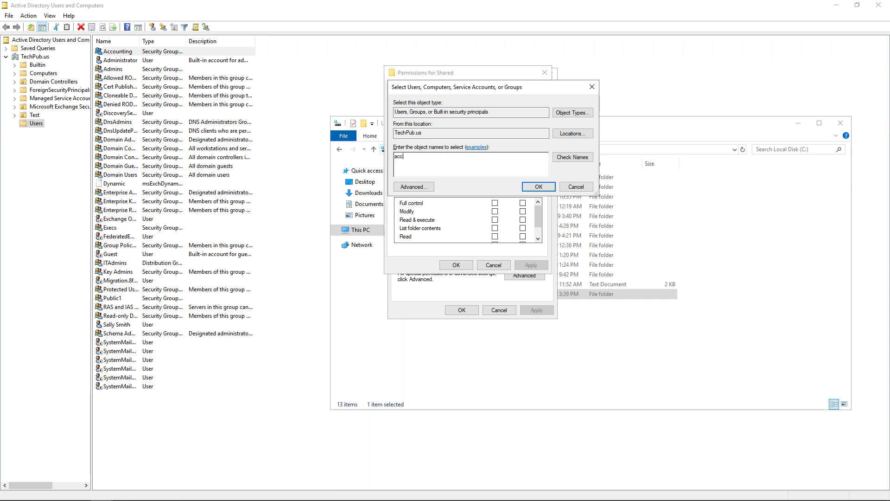
click(571, 159)
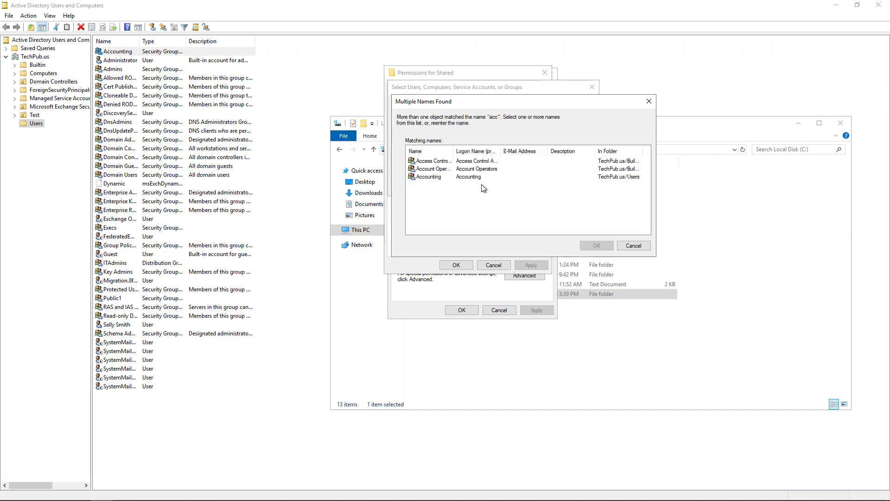
click(432, 181)
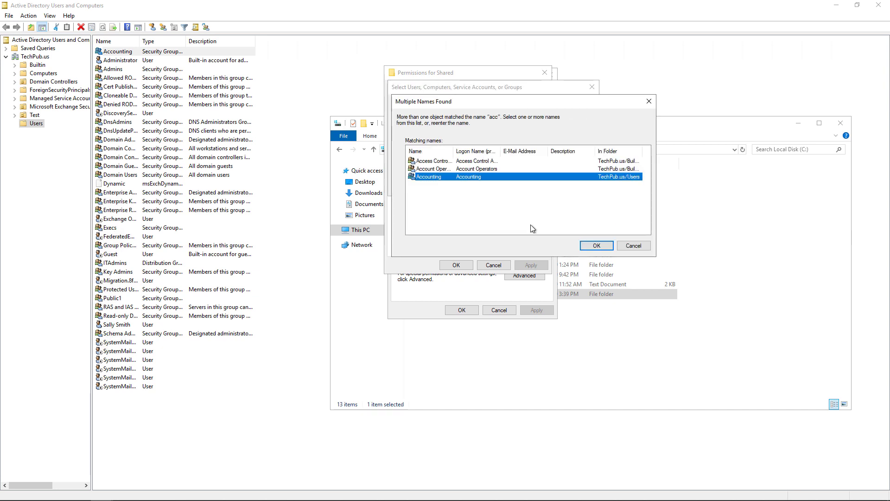
click(592, 245)
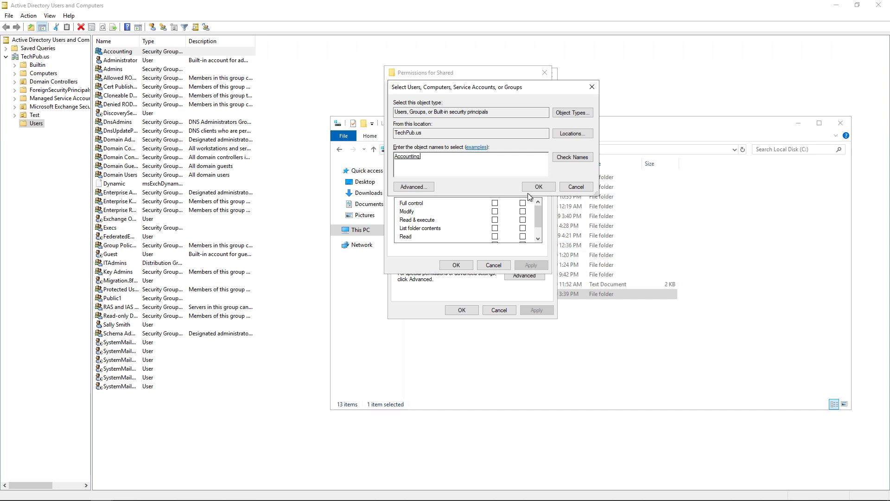
click(536, 187)
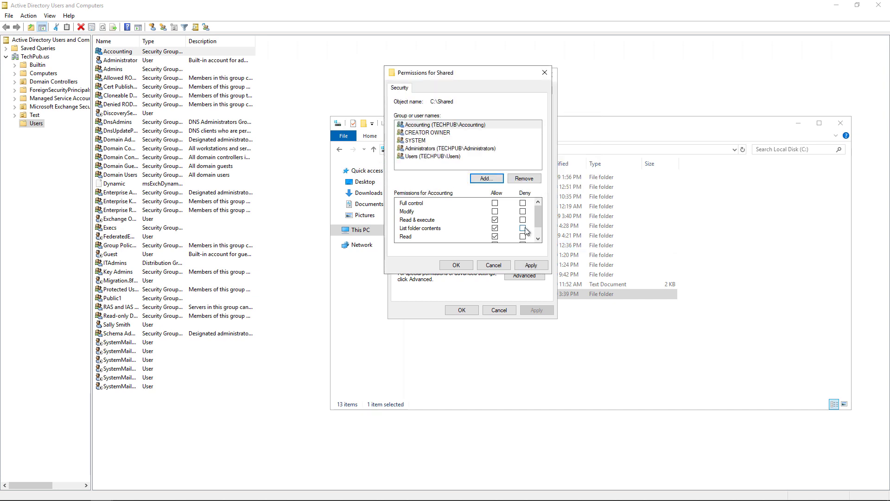
- Allow Accounting Write permission on C:\Shared, apply it, and close the permissions editor
click(449, 126)
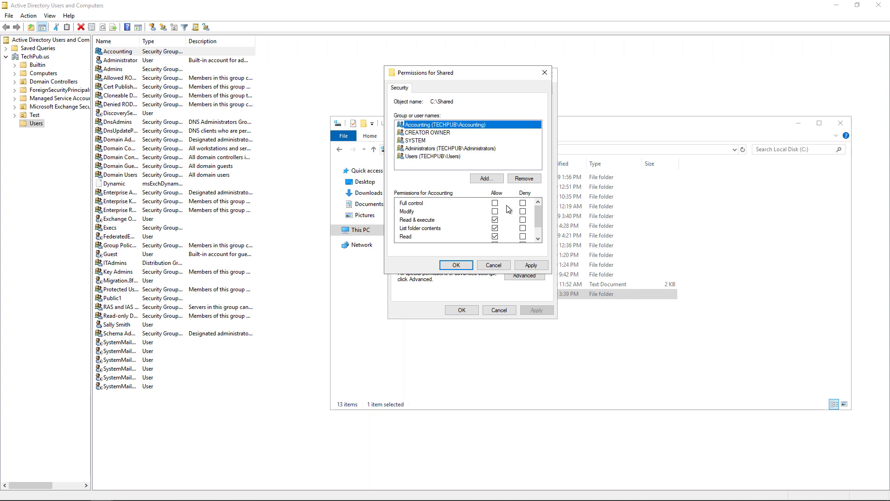
click(537, 239)
click(538, 239)
click(495, 229)
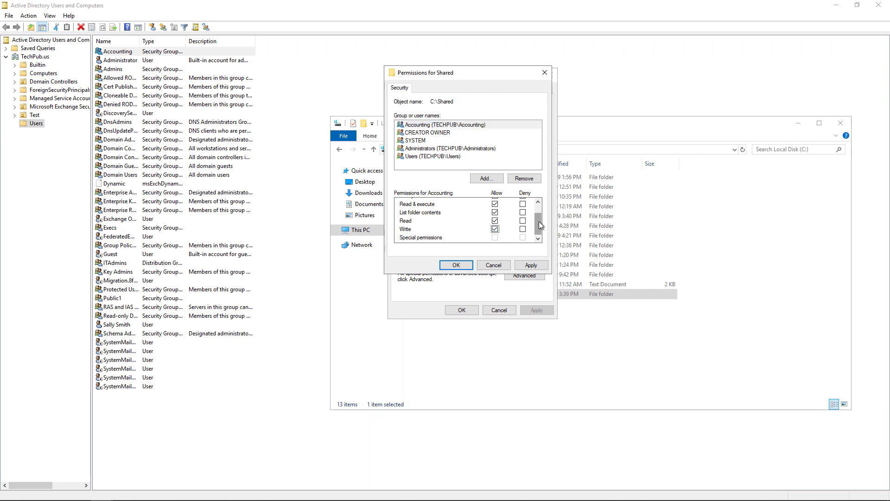
drag(538, 221, 539, 206)
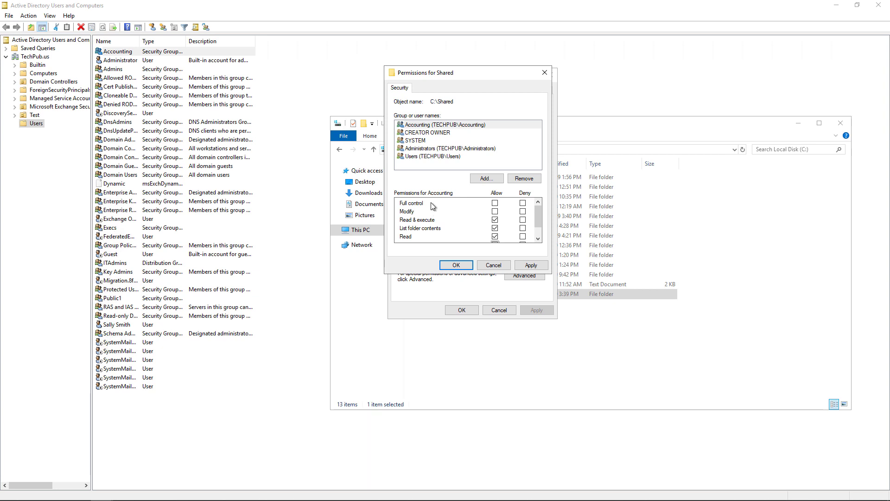
drag(538, 218, 538, 223)
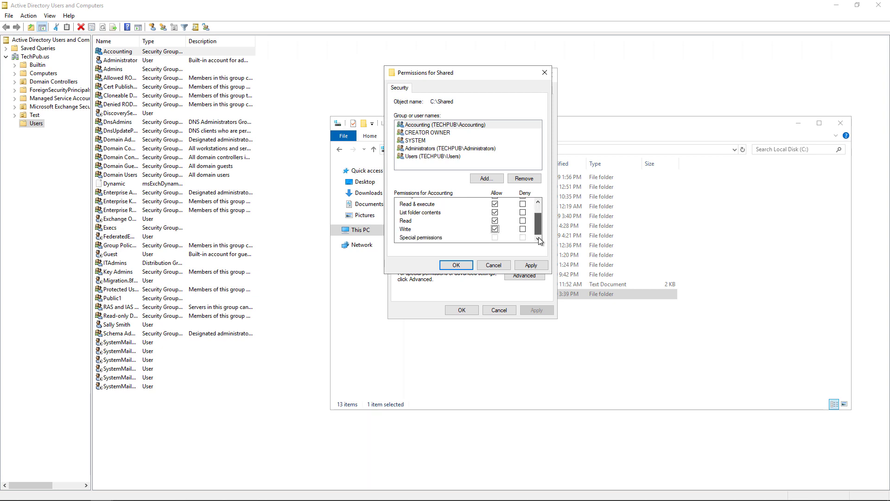
click(523, 229)
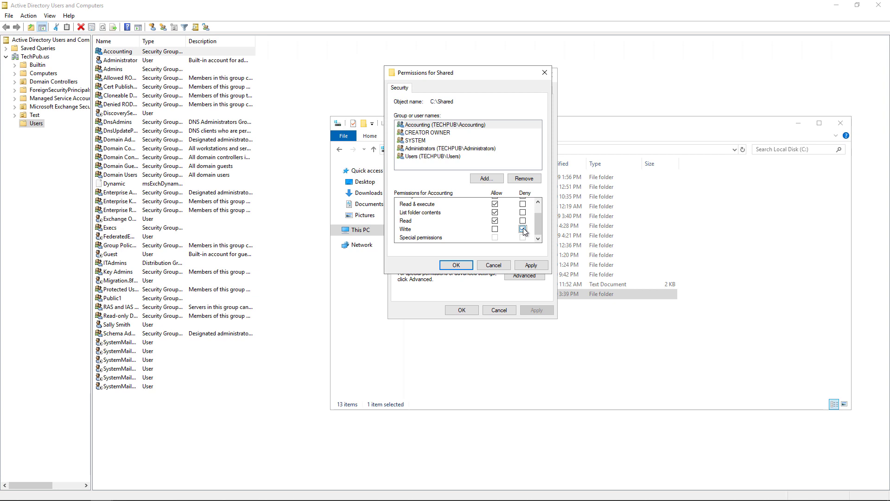
click(495, 229)
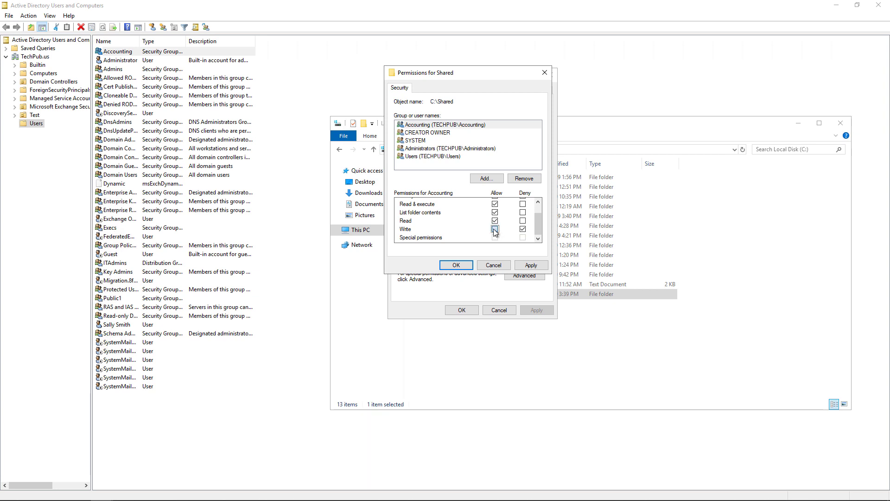
click(530, 266)
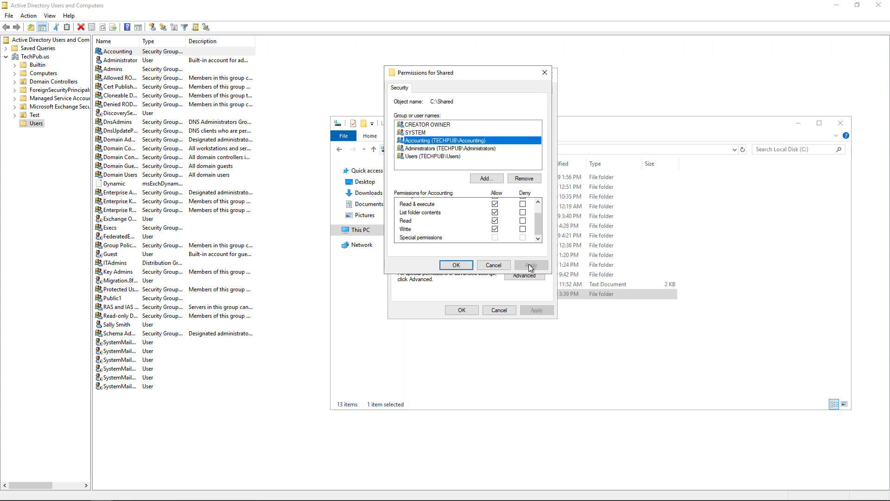
click(450, 264)
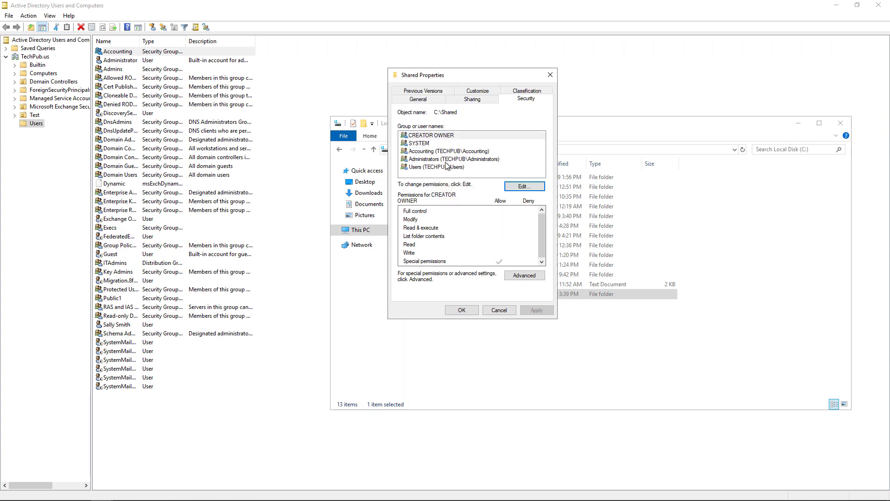
- Enable Advanced Sharing on the folder and give Everyone Full Control share permission
click(466, 100)
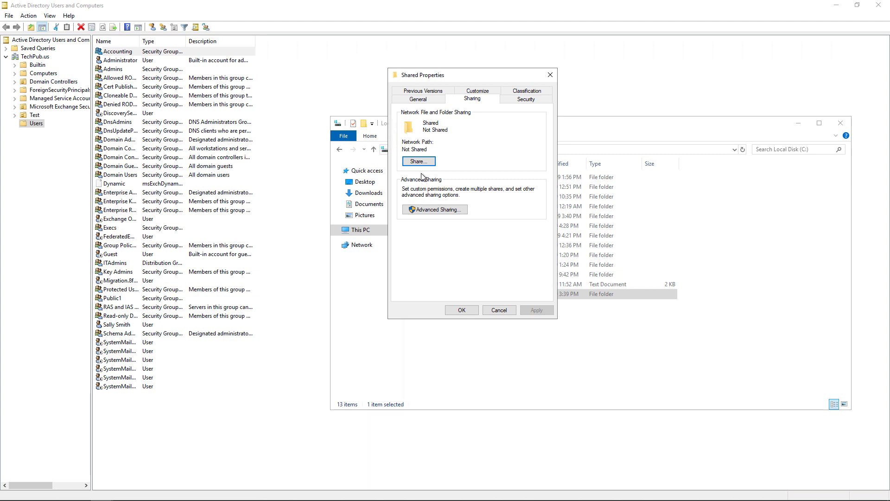
click(422, 208)
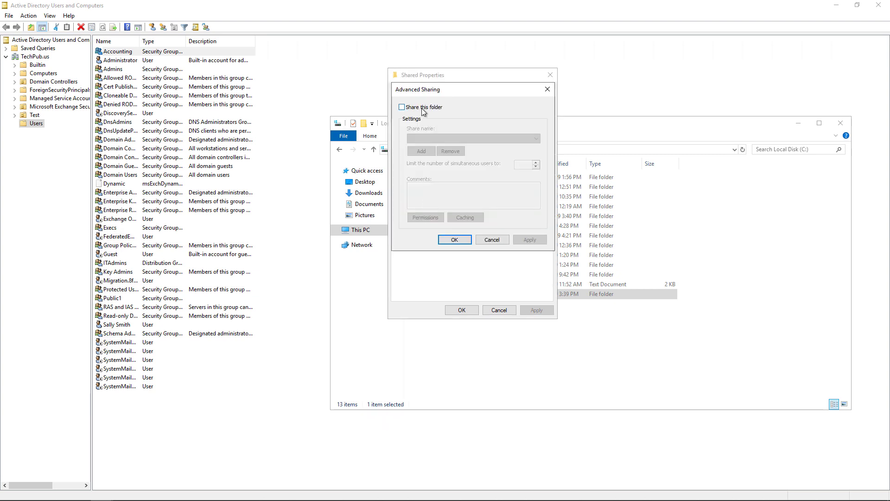
click(422, 109)
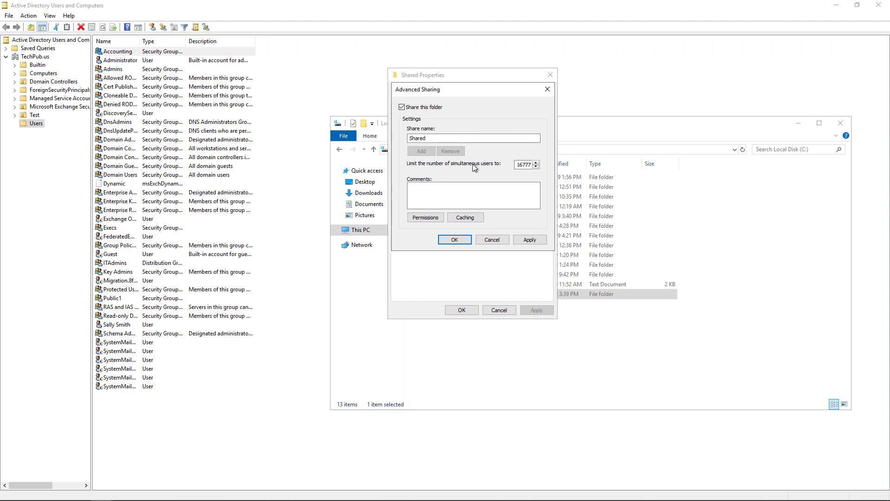
click(425, 218)
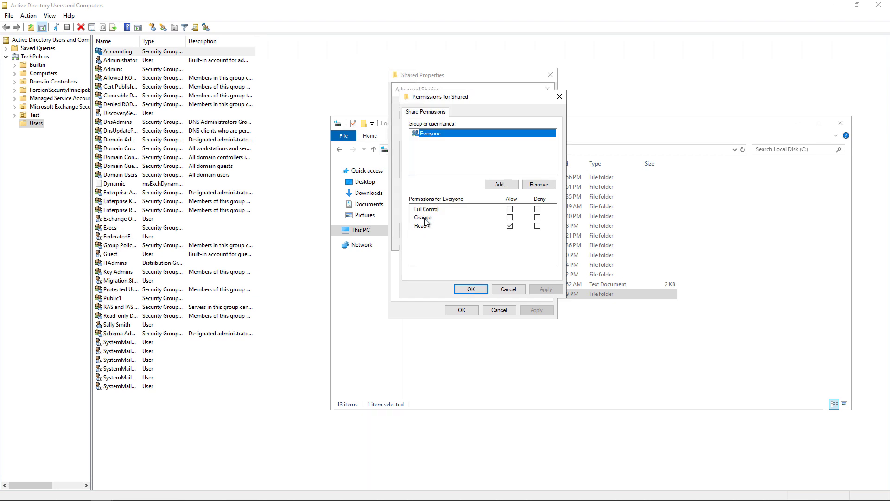
click(509, 209)
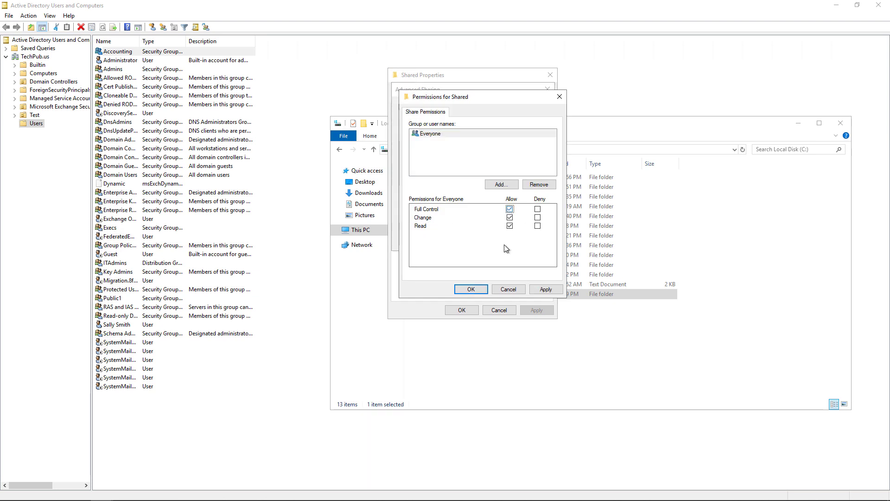
click(471, 289)
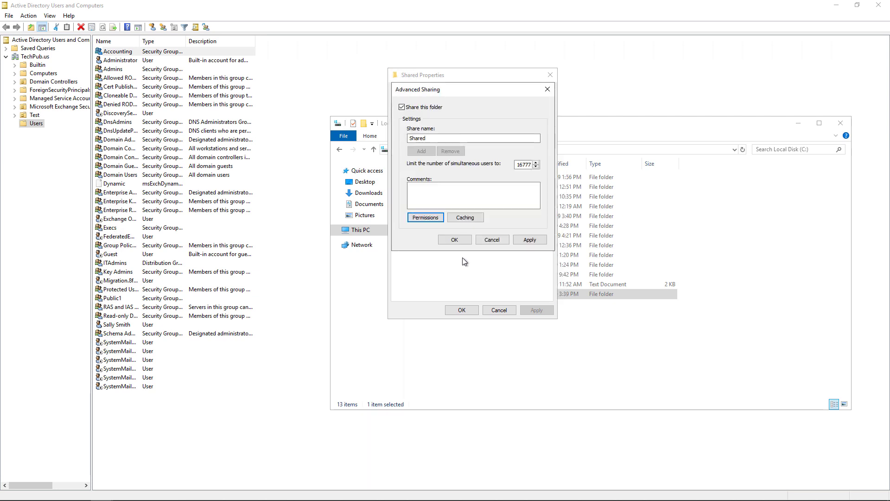
click(455, 242)
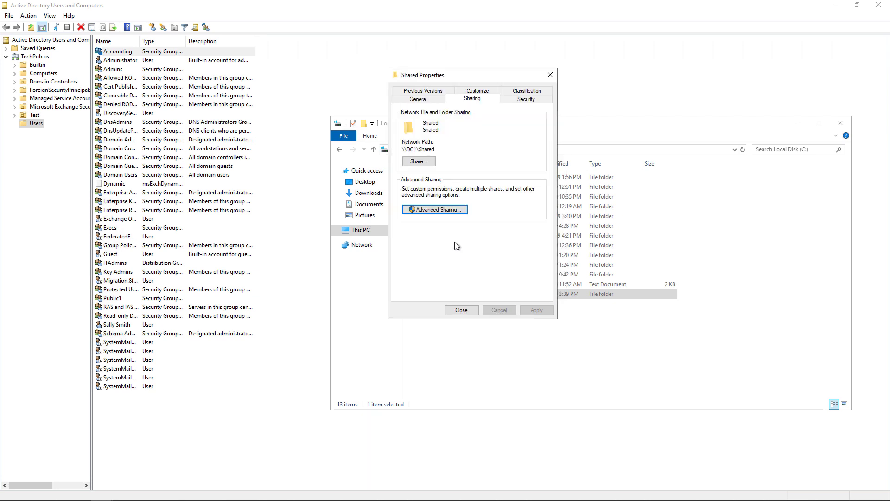
- Review Accounting's rights on the Security tab, recheck Sharing, then close the folder properties
click(525, 100)
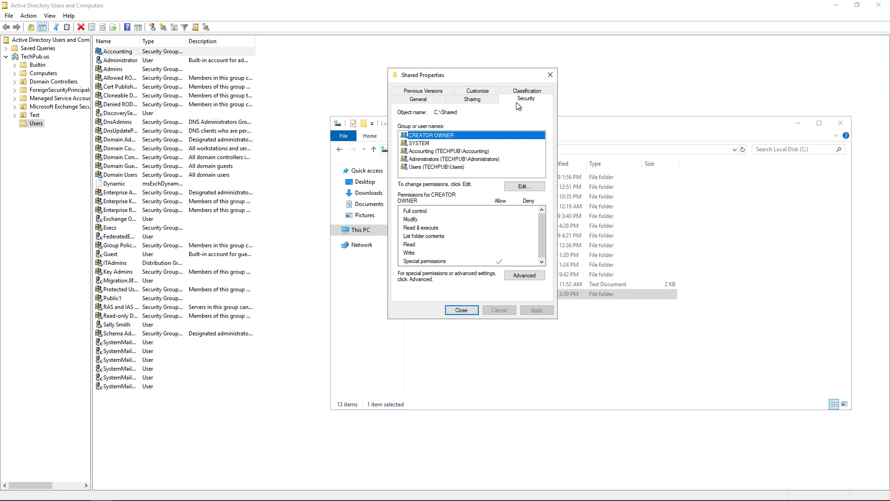
click(461, 153)
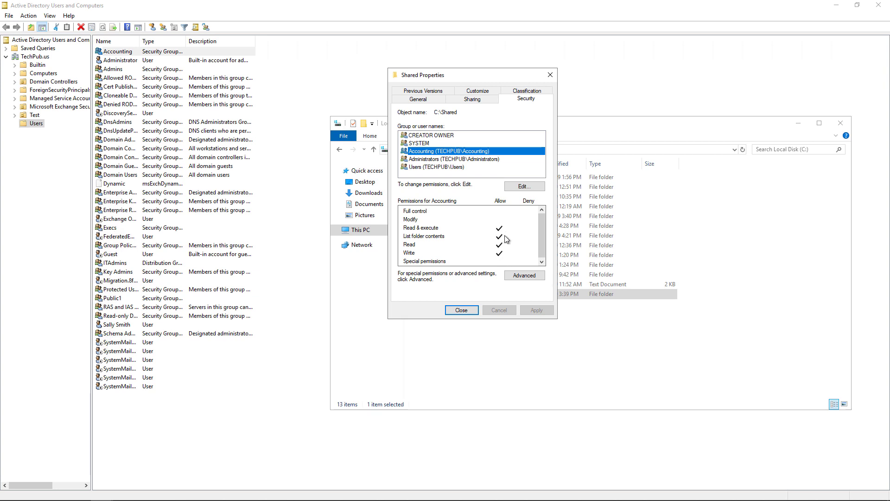
click(478, 98)
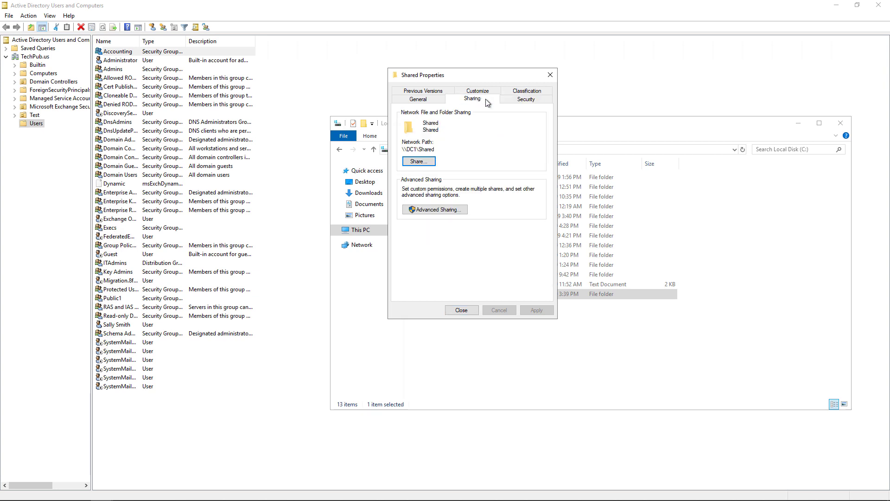
click(516, 99)
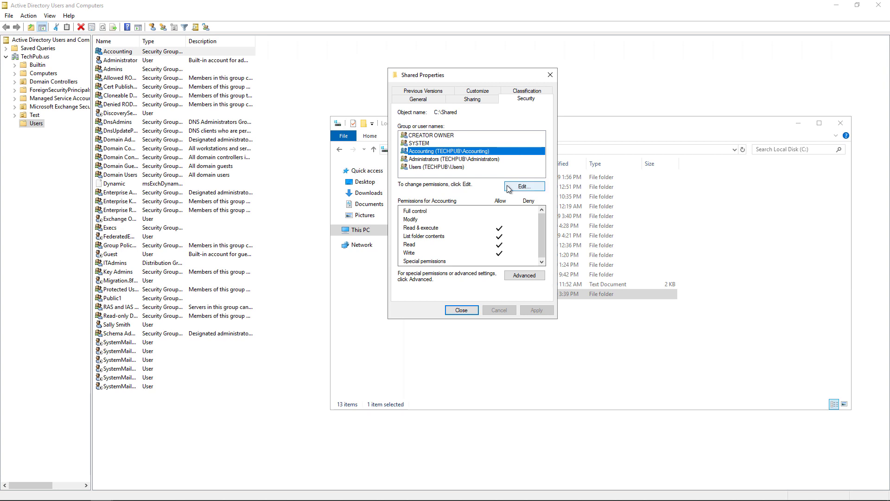
click(463, 310)
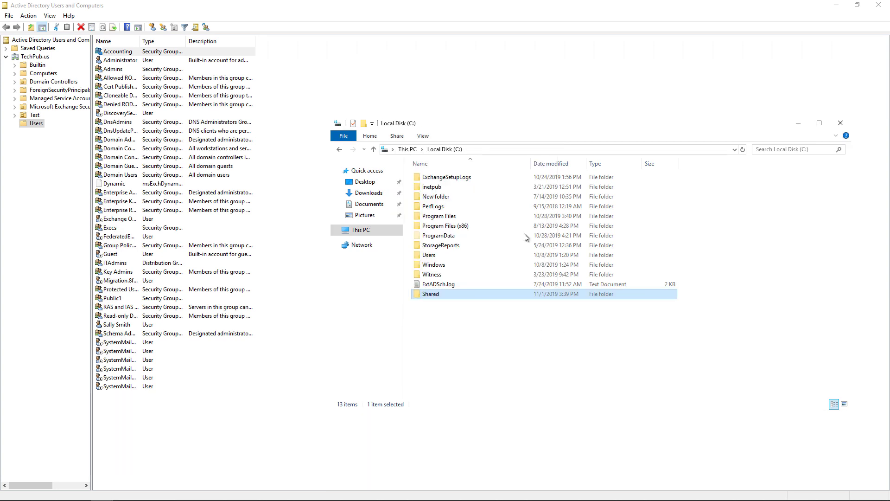
- Browse to \\dc1, open the empty Shared share, and return to the server's share list
click(497, 148)
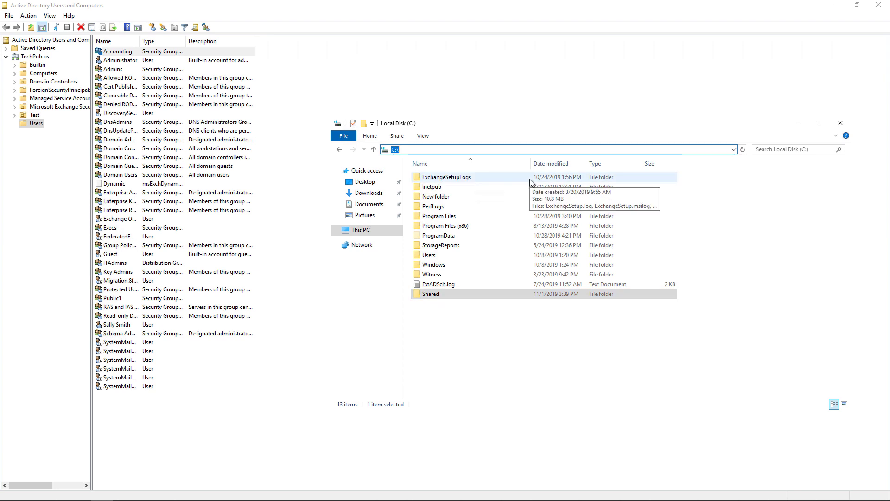
text(\\d)
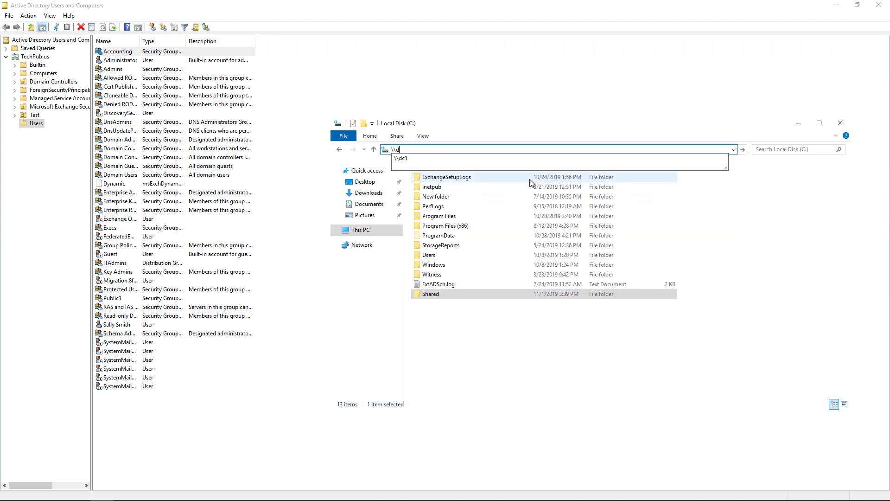
text(c1)
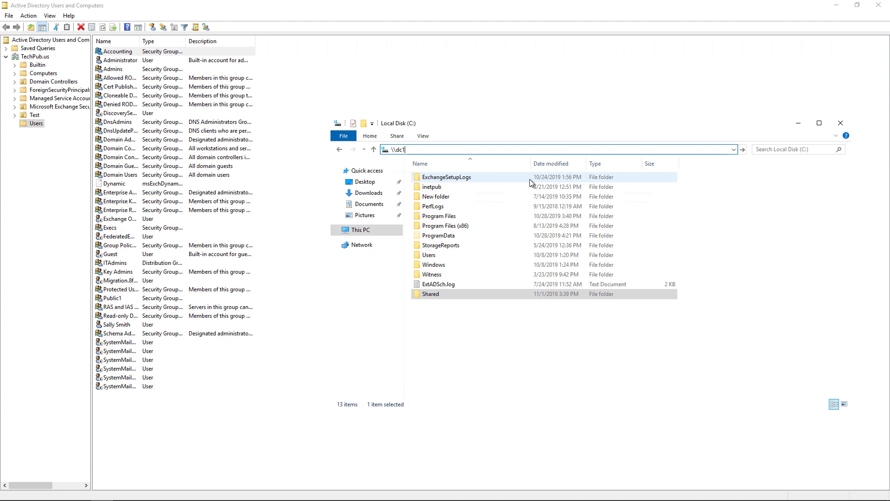
key(Return)
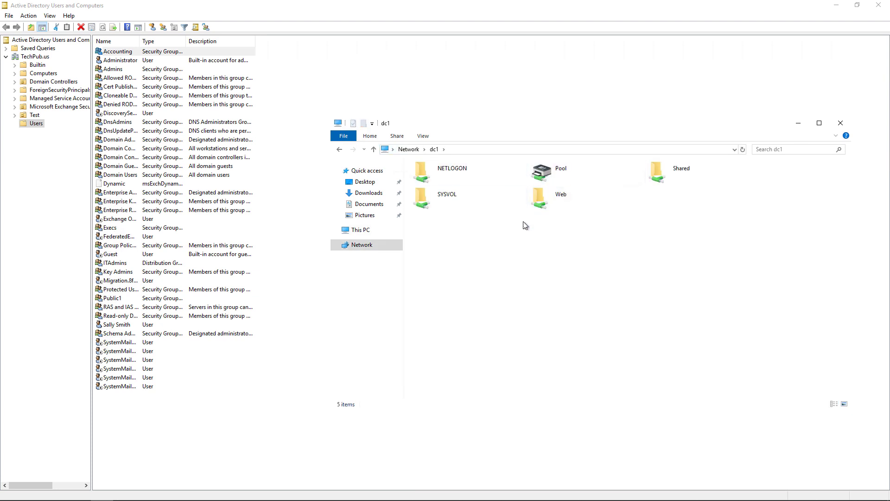
click(672, 181)
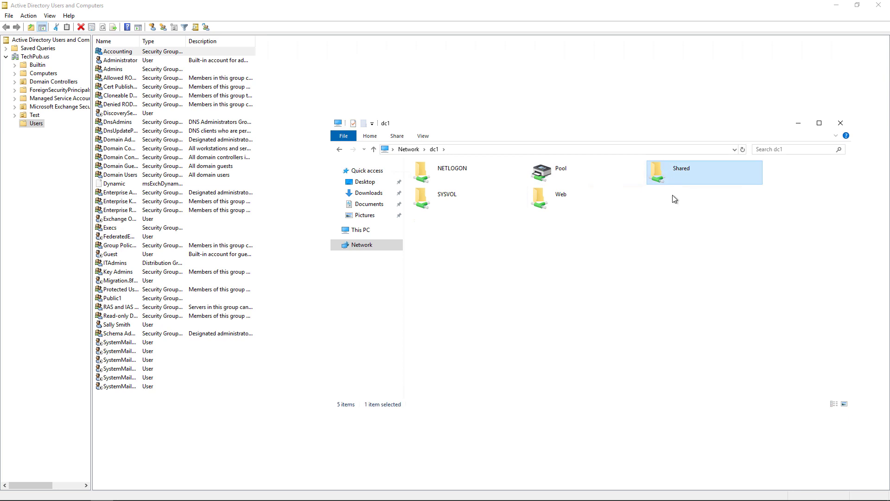
double_click(657, 173)
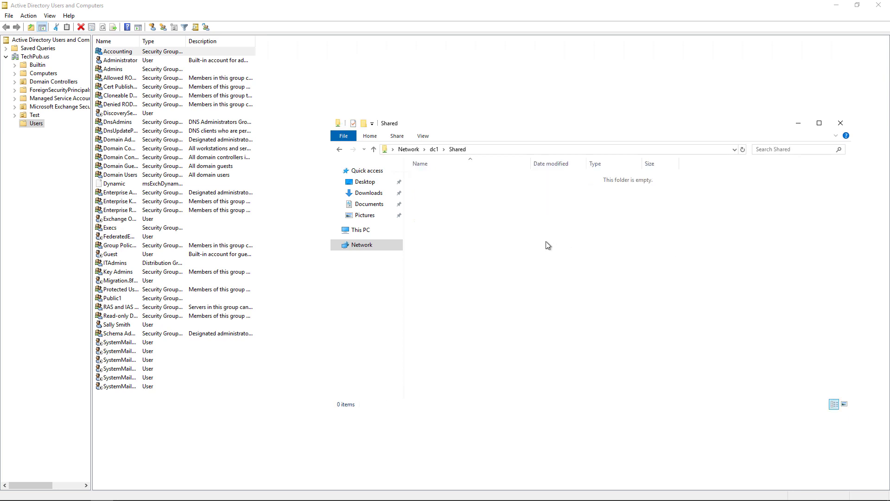
click(339, 149)
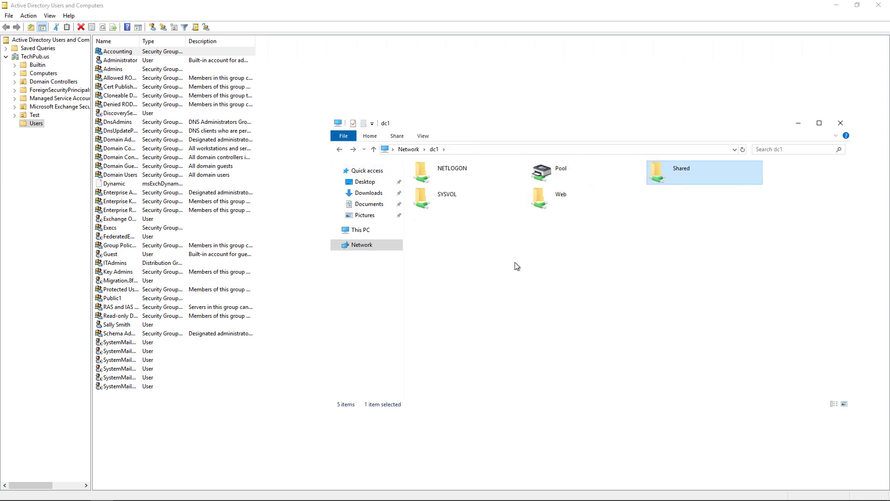